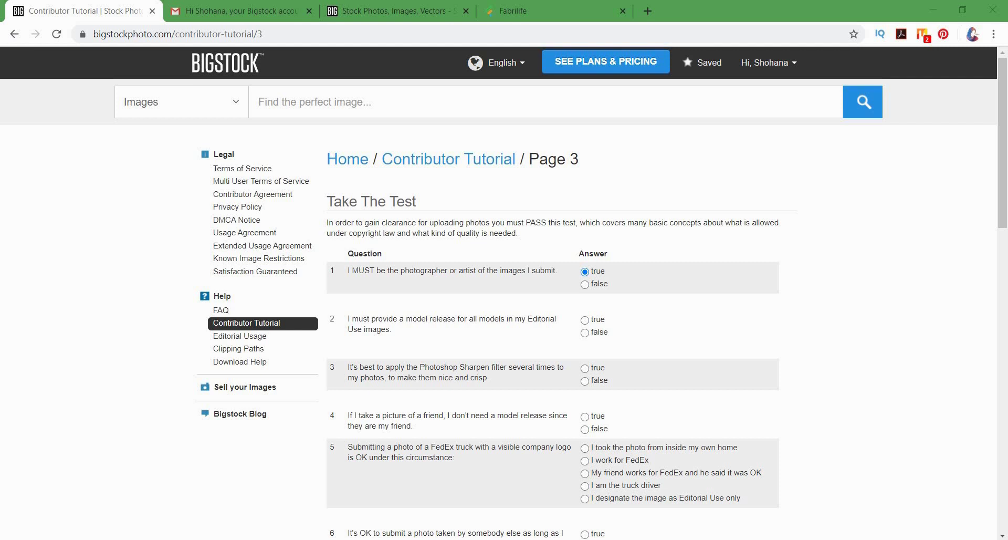
# Answer false to test question 2 on editorial model releases and question 3 on repeated sharpening.
pyautogui.scroll(-1, 504, 293)
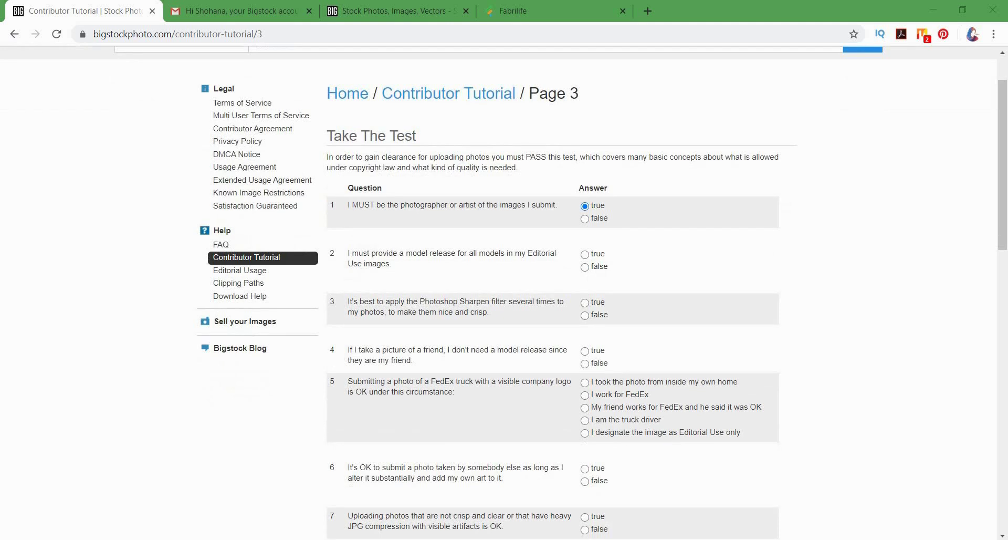
pyautogui.click(584, 267)
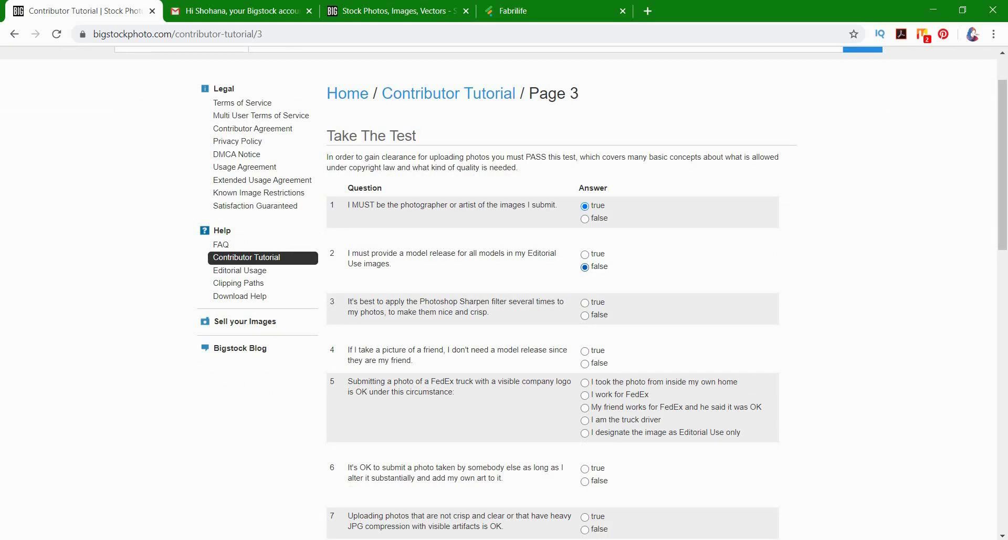
pyautogui.click(584, 303)
pyautogui.click(584, 316)
# Answer false to questions 4, 6 and 7, choose "I designate the image as Editorial Use only" for question 5, and answer true to question 8.
pyautogui.scroll(-3, 504, 293)
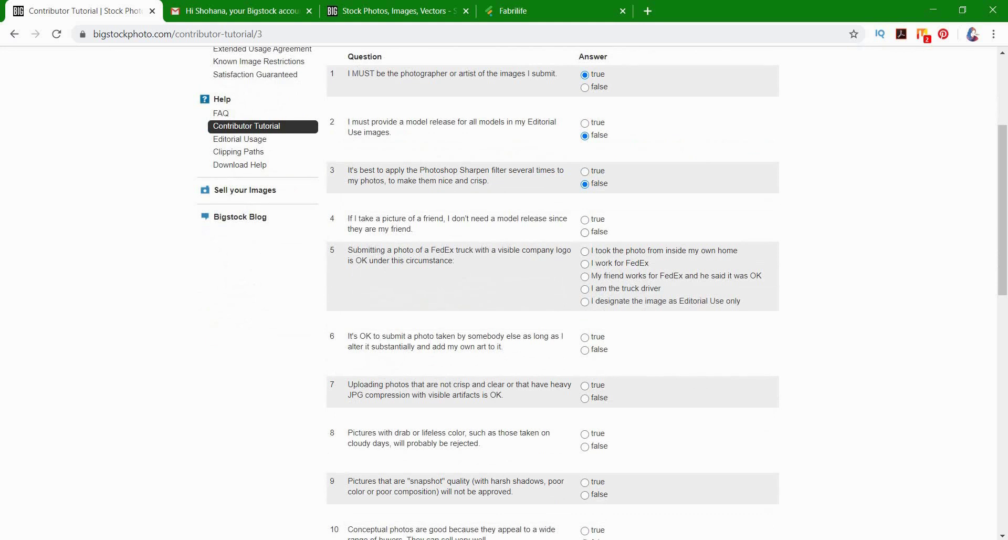
pyautogui.click(585, 232)
pyautogui.click(584, 301)
pyautogui.click(585, 350)
pyautogui.click(585, 398)
pyautogui.click(584, 434)
# Answer true to questions 9 through 12 on snapshot quality, conceptual photos, retouching and clear framing.
pyautogui.scroll(-3, 551, 294)
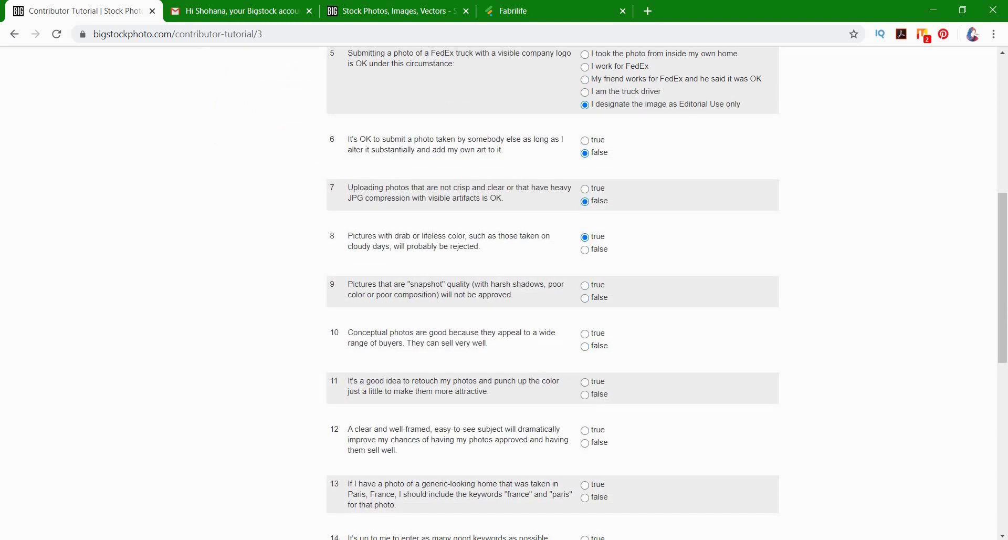
pyautogui.click(584, 285)
pyautogui.click(584, 333)
pyautogui.scroll(-3, 552, 294)
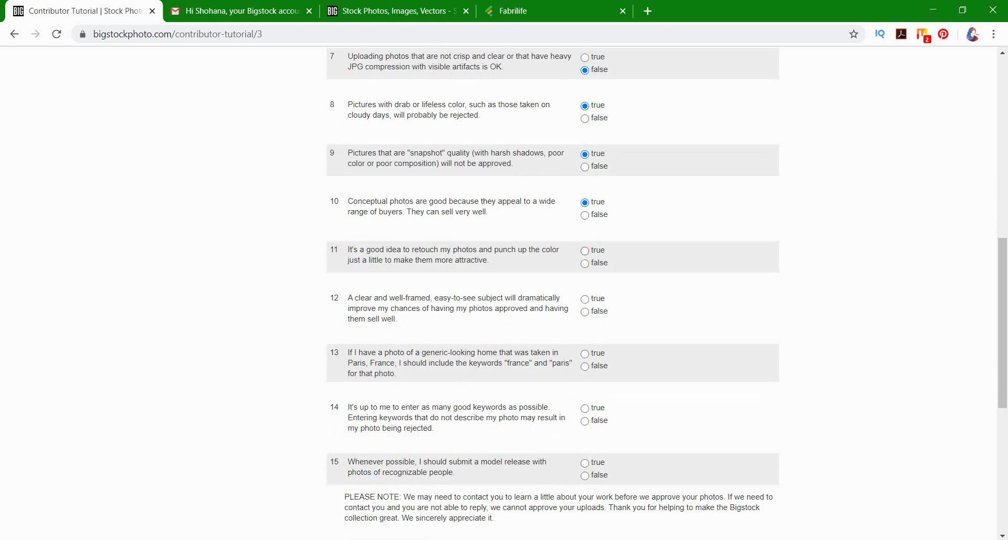
pyautogui.click(584, 250)
pyautogui.click(584, 299)
# Try true for question 13 on the "france" and "paris" keywords, dismiss the alert, and change the answer to false.
pyautogui.click(585, 353)
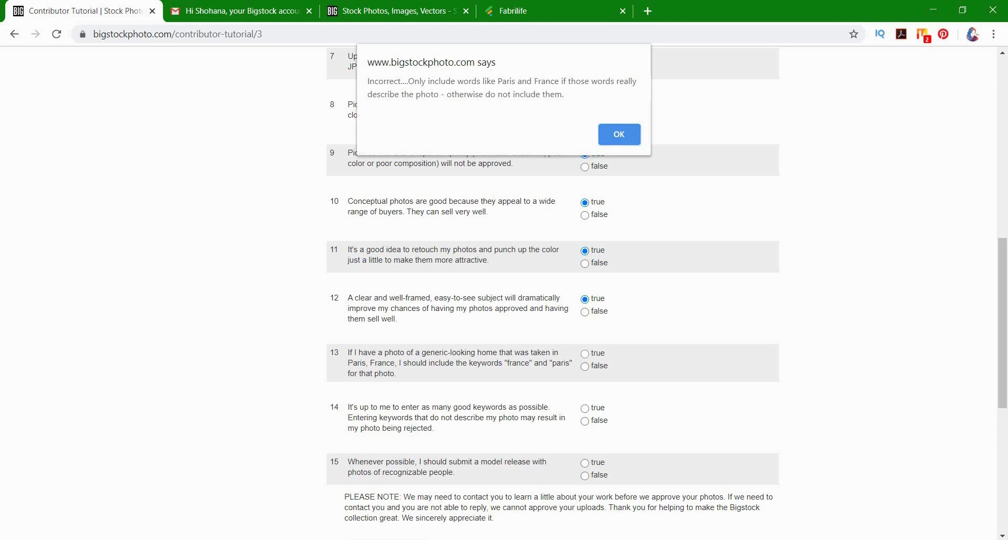
pyautogui.press('Return')
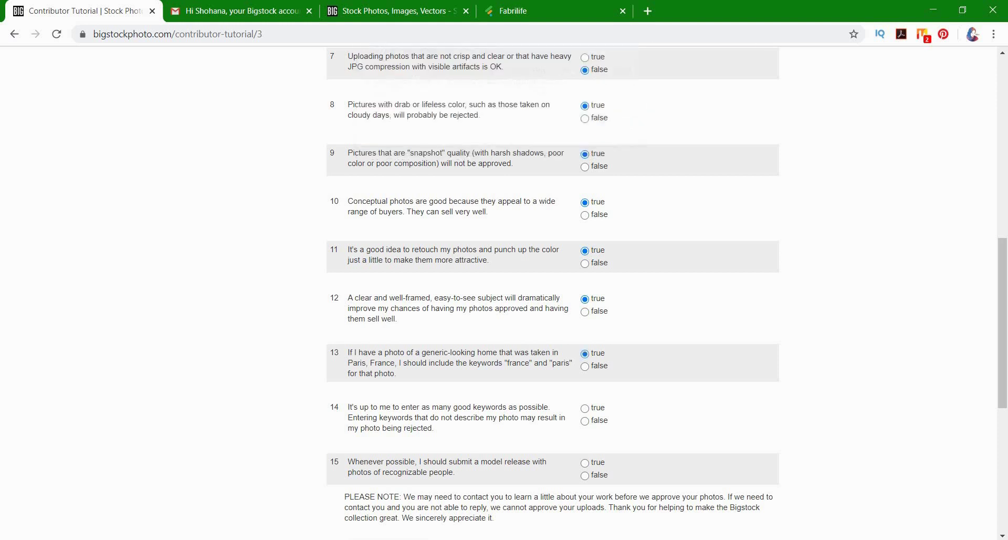
pyautogui.click(584, 366)
# Answer true to question 14 on entering good keywords and false to question 15 on submitting model releases.
pyautogui.scroll(-3, 504, 289)
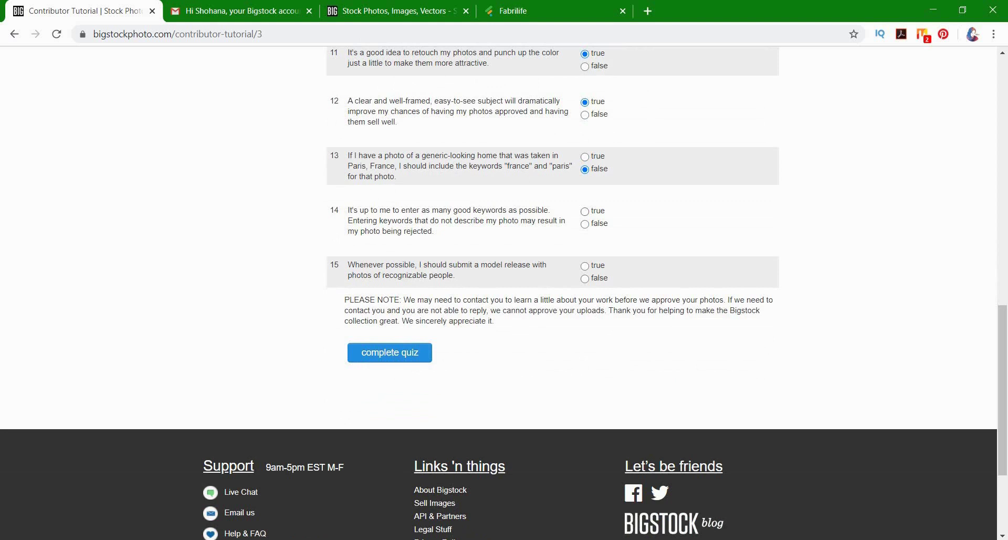
pyautogui.click(584, 211)
pyautogui.click(584, 279)
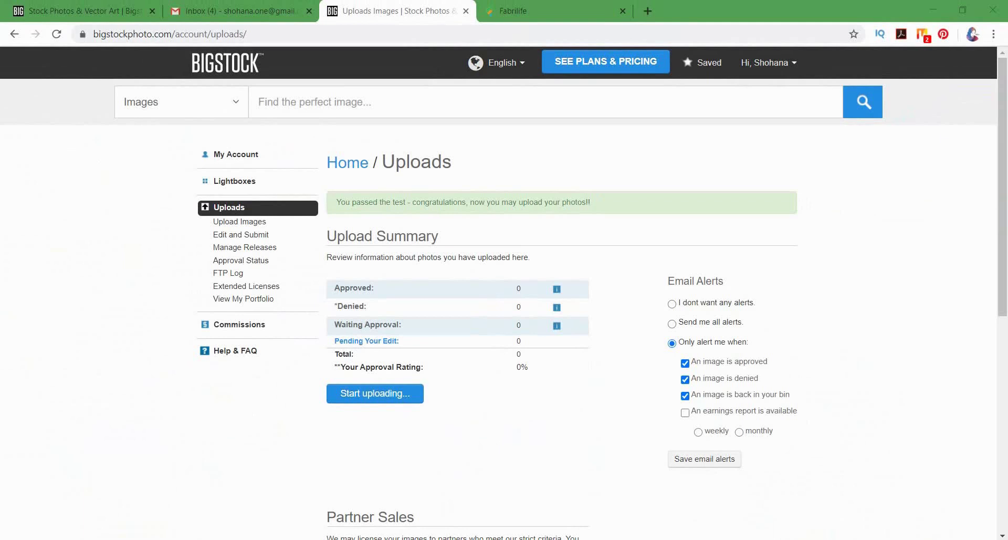
# Start uploading images and review the requirements in the Image Uploading Agreement, including the file size, format and resolution rules.
pyautogui.click(375, 393)
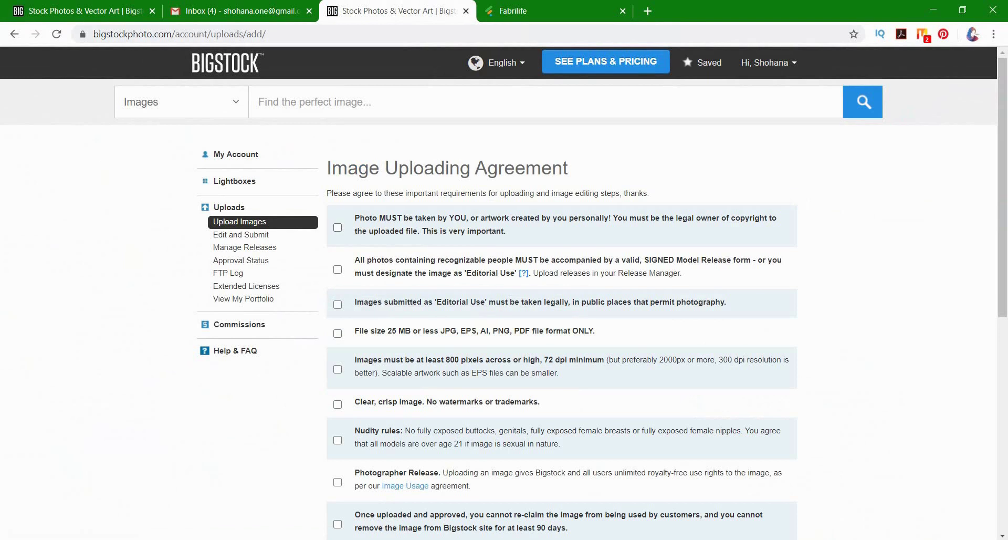
pyautogui.scroll(-5, 504, 293)
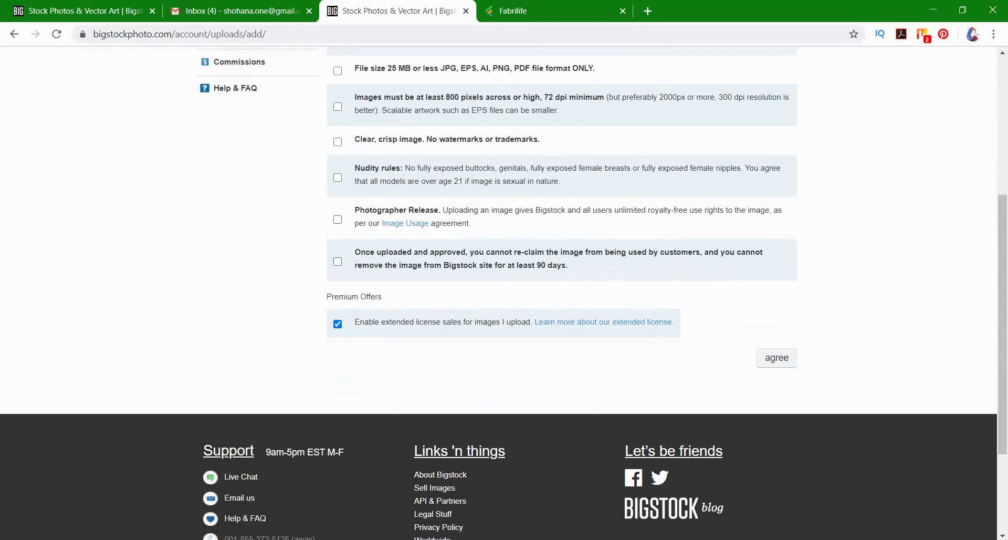
pyautogui.scroll(5, 504, 293)
pyautogui.scroll(-5, 504, 293)
pyautogui.scroll(5, 504, 293)
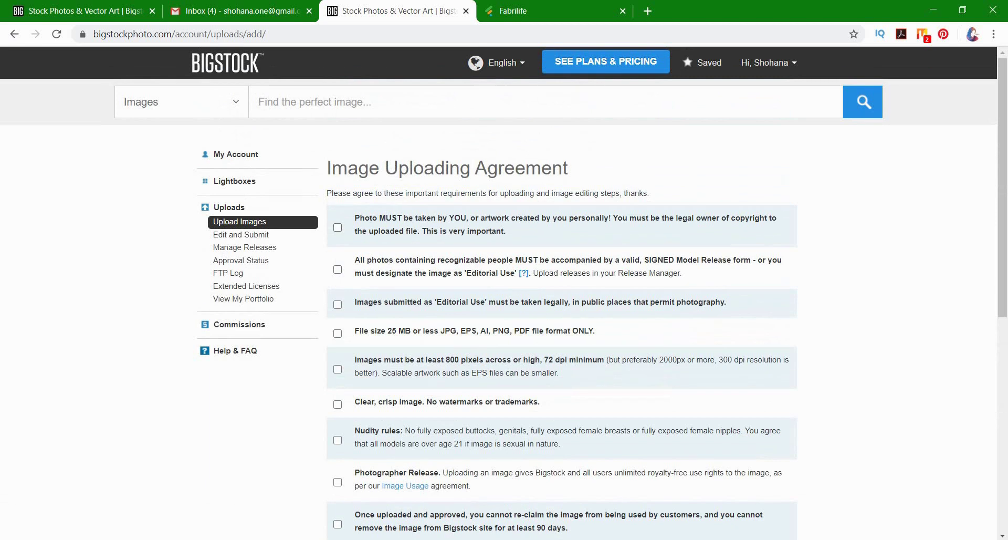
pyautogui.scroll(-1, 504, 294)
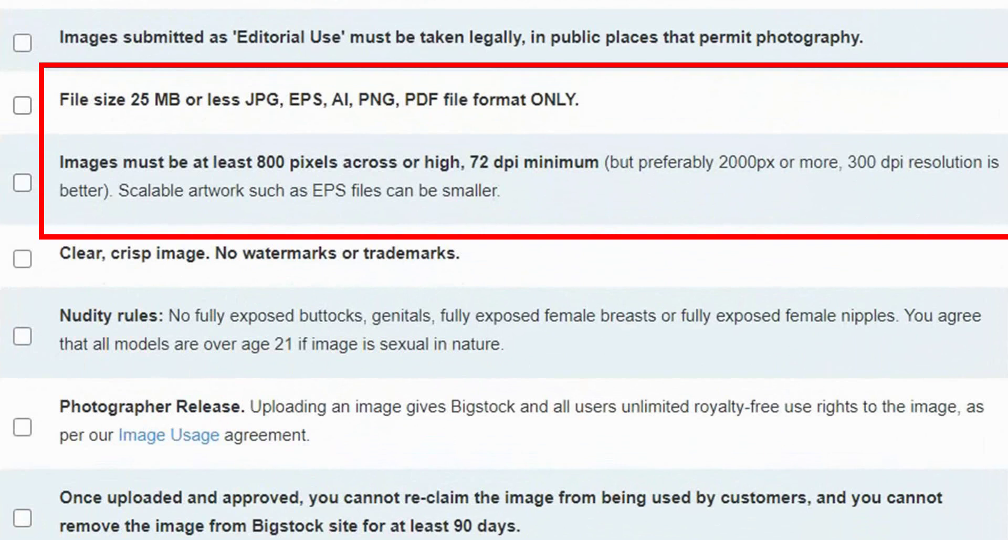
pyautogui.scroll(-3, 504, 270)
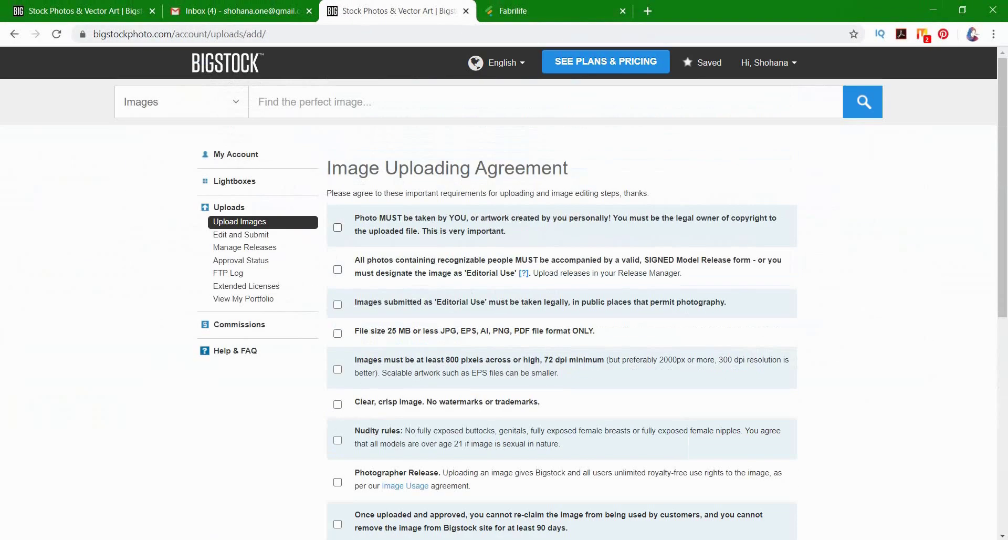
# Accept the first six agreement requirements, from personal authorship through clear, crisp images without watermarks or trademarks.
pyautogui.click(338, 227)
pyautogui.click(338, 269)
pyautogui.scroll(-1, 504, 293)
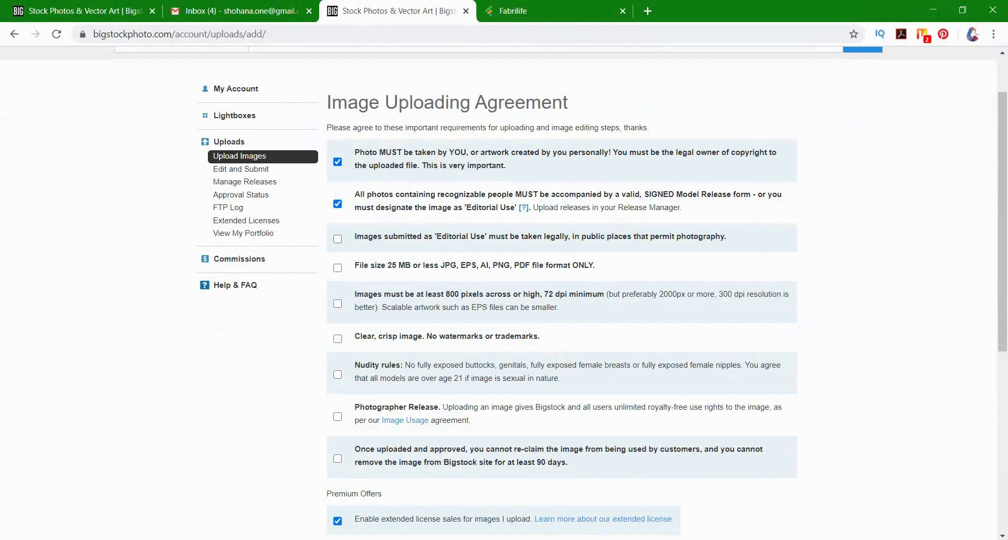
pyautogui.click(337, 238)
pyautogui.click(338, 268)
pyautogui.click(338, 303)
pyautogui.click(338, 338)
# Accept the nudity rules, photographer release and 90-day removal terms, and agree to the Image Uploading Agreement.
pyautogui.scroll(-2, 504, 293)
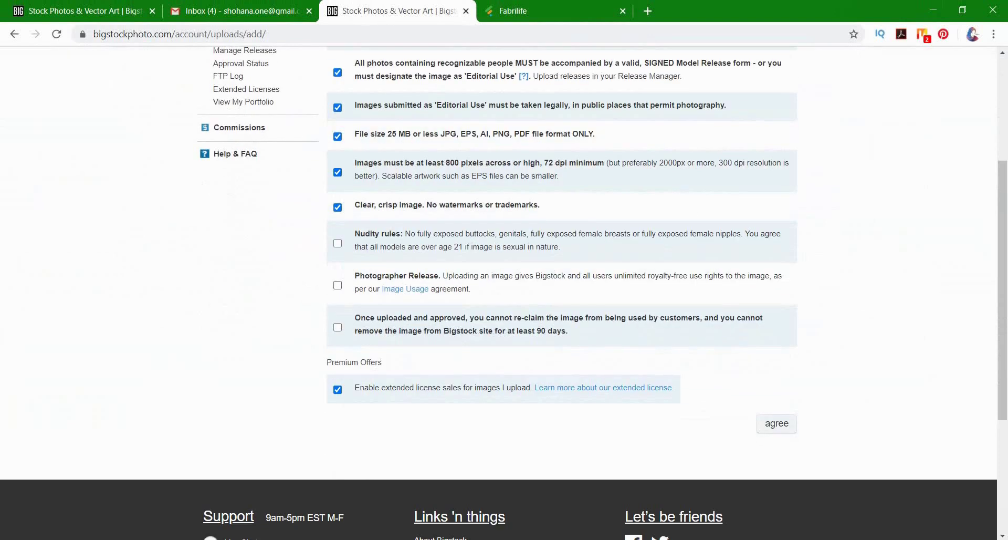
pyautogui.click(337, 243)
pyautogui.click(338, 285)
pyautogui.click(337, 327)
pyautogui.click(776, 423)
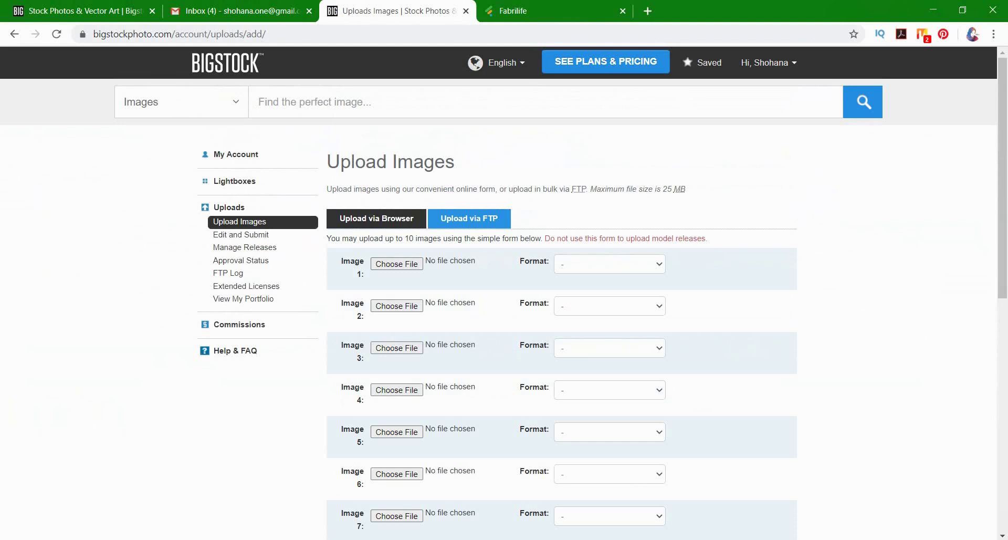
pyautogui.scroll(-5, 504, 315)
pyautogui.scroll(5, 504, 315)
pyautogui.scroll(-4, 504, 293)
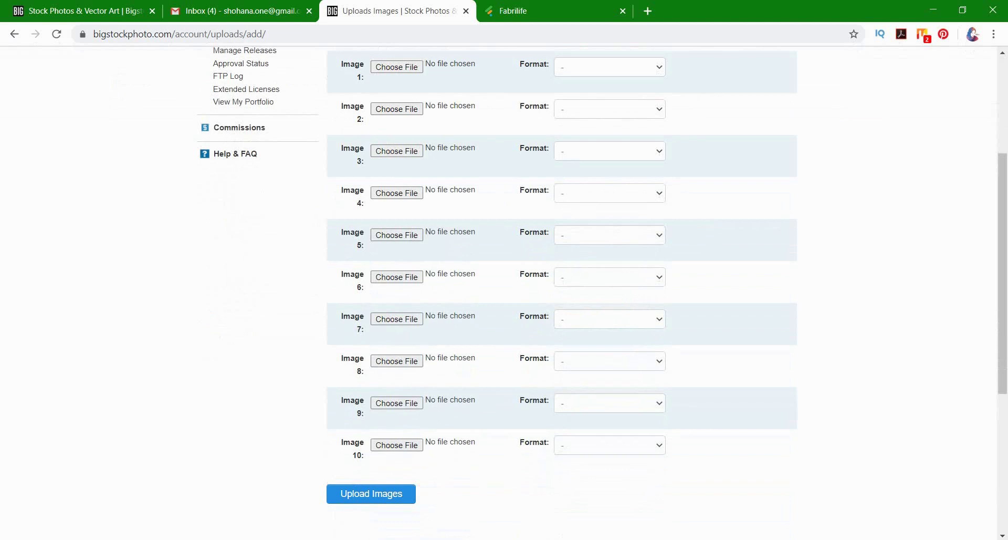
pyautogui.scroll(4, 504, 293)
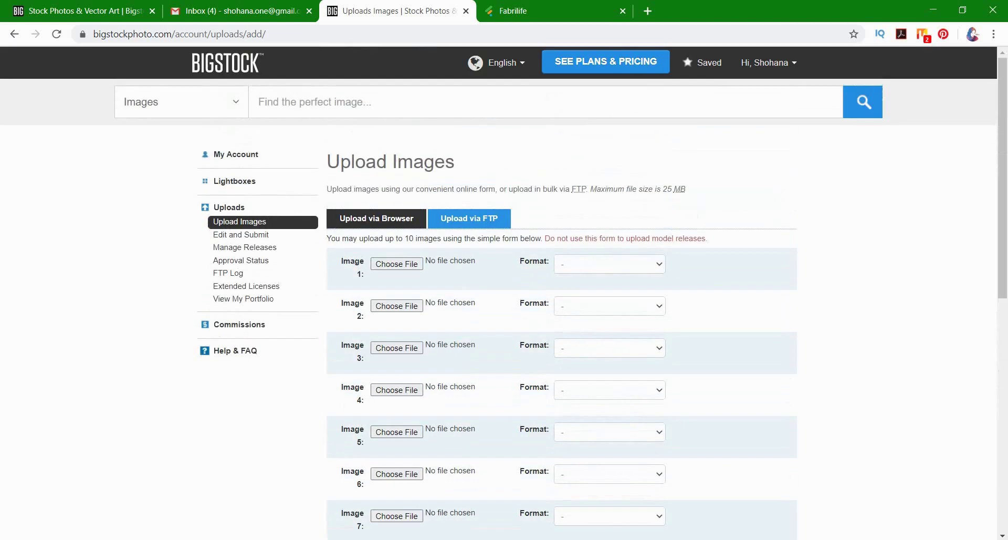